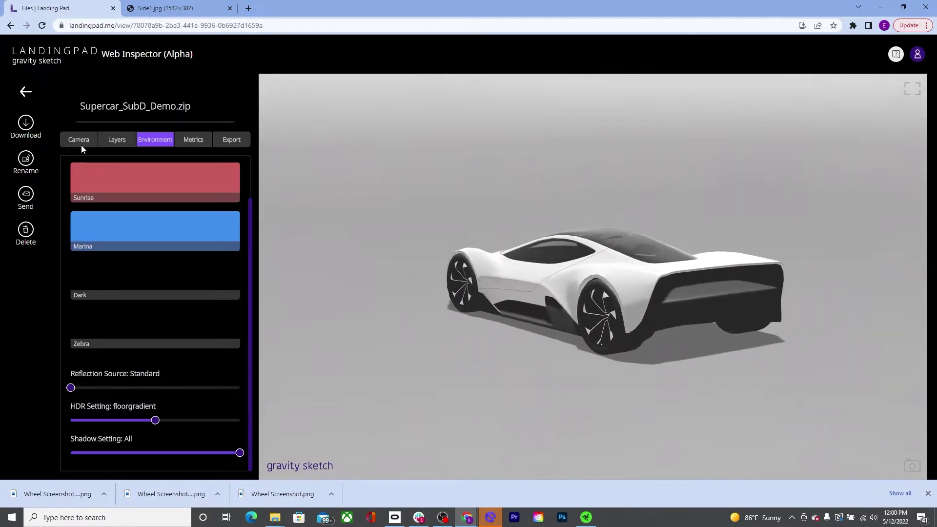
# Show the Camera view options and orbit the supercar to see it from other angles
pyautogui.click(80, 142)
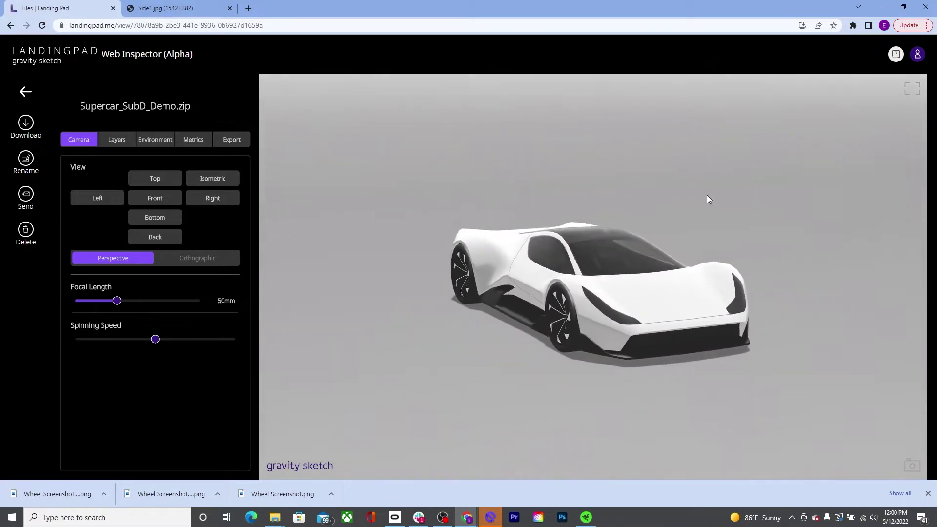
pyautogui.scroll(5, 618, 192)
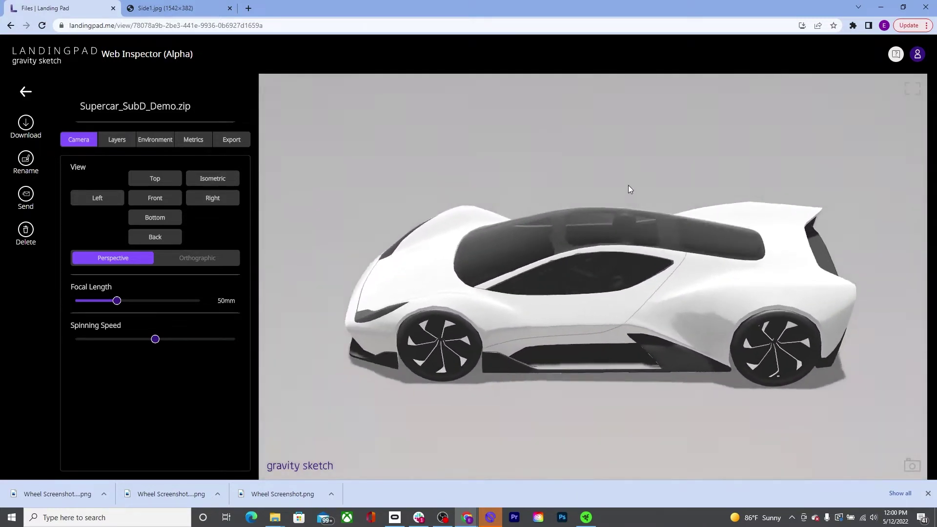
pyautogui.moveTo(628, 187)
pyautogui.mouseDown()
pyautogui.moveTo(595, 187)
pyautogui.moveTo(670, 183)
pyautogui.mouseUp()
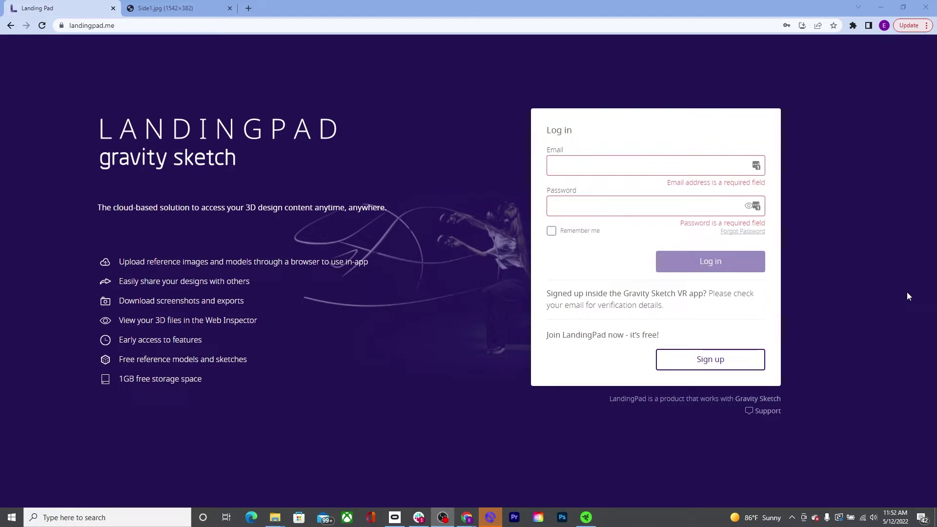
# Preview the Create your account page, then return to the login page to sign in
pyautogui.click(669, 364)
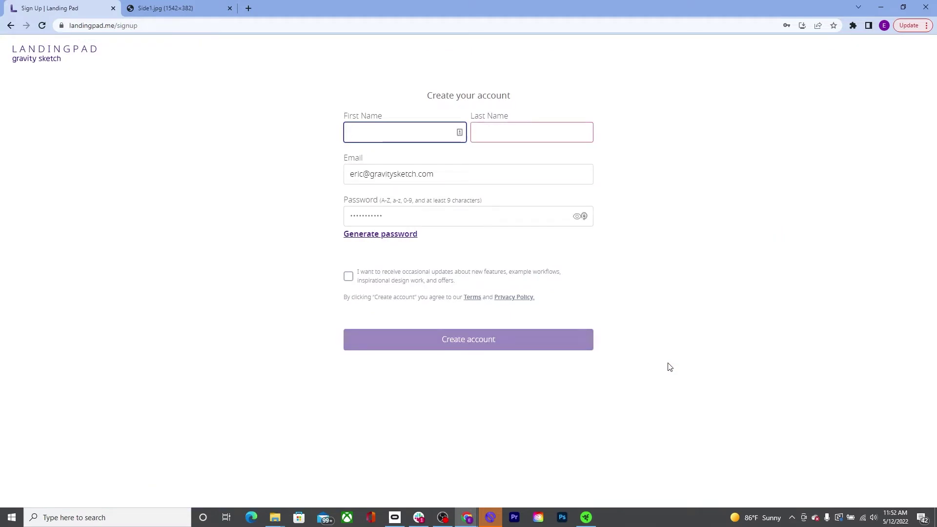
pyautogui.click(10, 26)
pyautogui.click(696, 267)
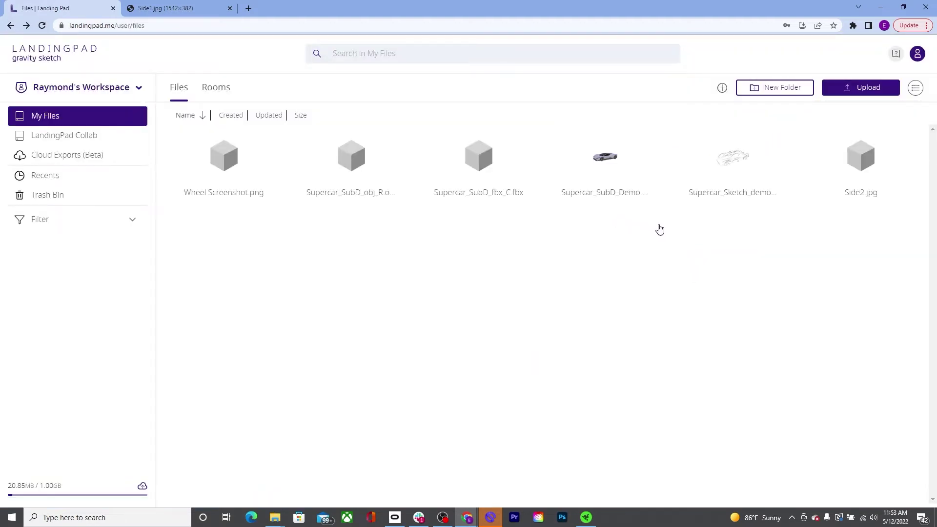
# Drag Side1.jpg from the sketch folder into My Files, and preview it
pyautogui.hotkey('alt', 'Tab')
pyautogui.moveTo(154, 304); pyautogui.dragTo(706, 352)
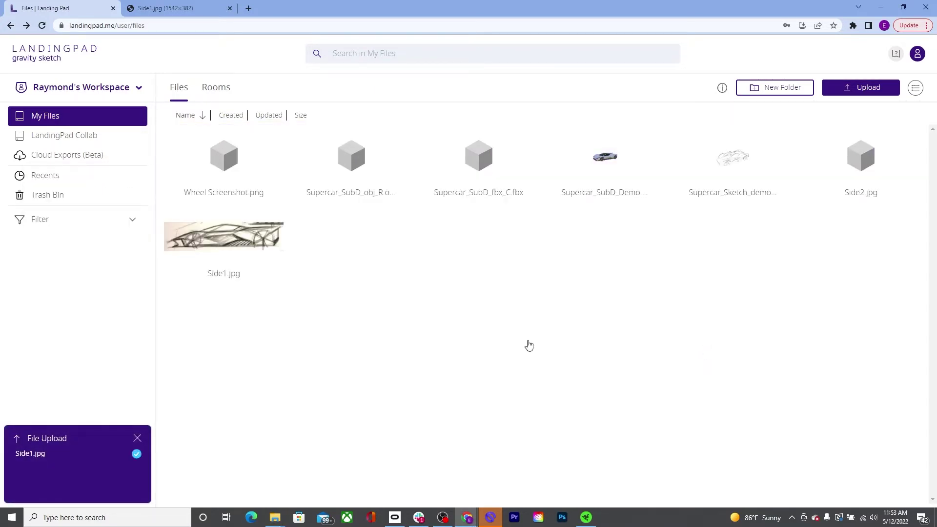
pyautogui.click(223, 241)
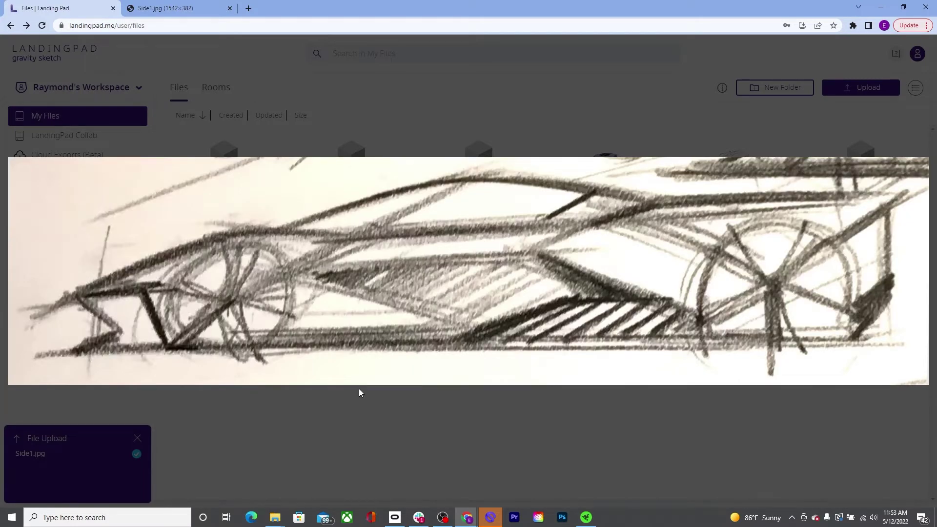
pyautogui.click(359, 390)
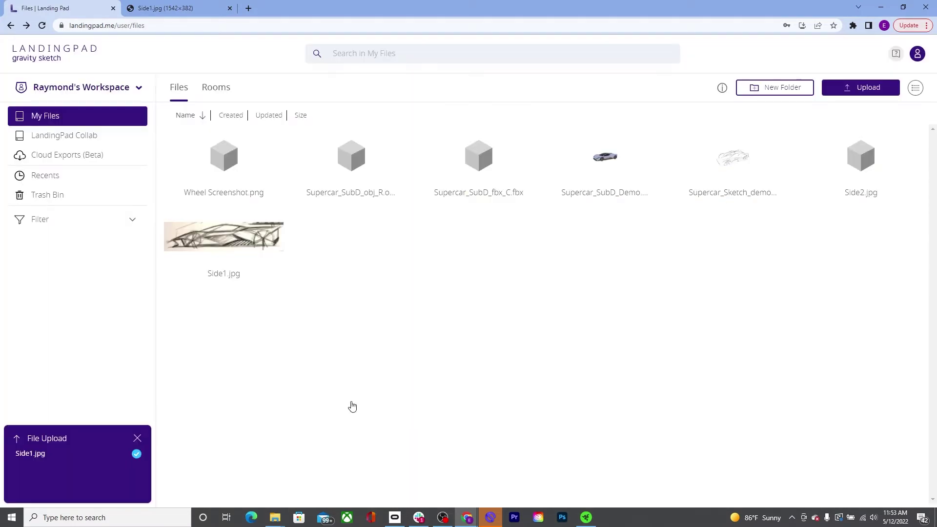
pyautogui.doubleClick(225, 161)
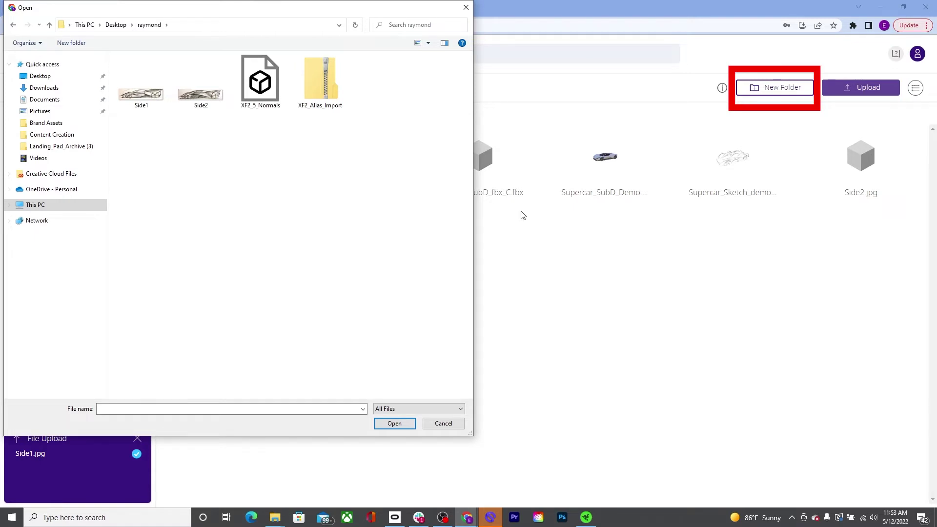
# Drag XF2_5_Normals.fbx from the file picker into My Files, then close the picker
pyautogui.click(267, 88)
pyautogui.moveTo(267, 88)
pyautogui.mouseDown()
pyautogui.moveTo(581, 303)
pyautogui.moveTo(575, 317)
pyautogui.mouseUp()
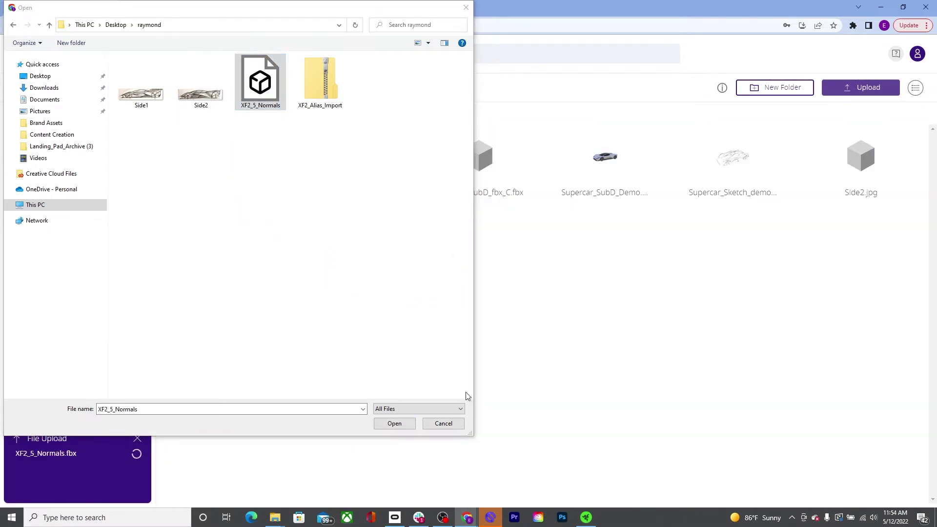
pyautogui.click(403, 427)
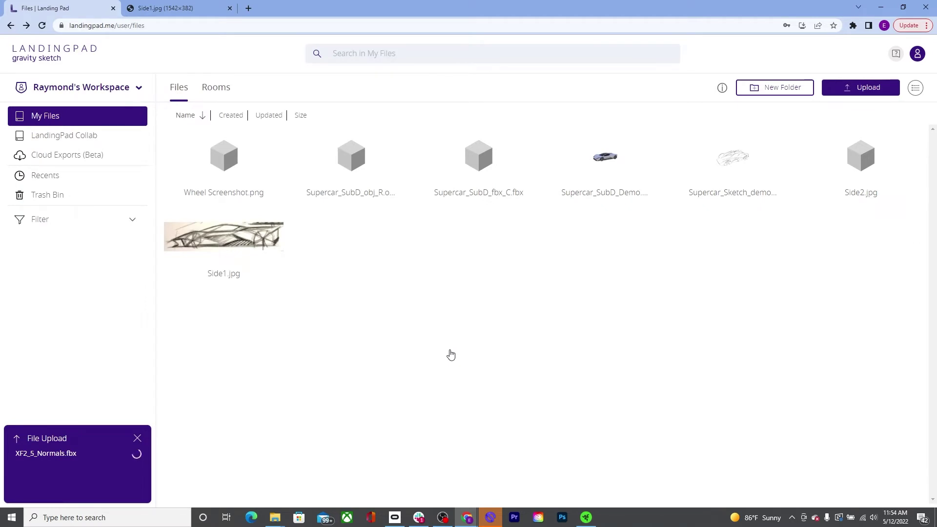
# Check Supercar_SubD_Demo's details, then open the Wheel Screenshot.png preview
pyautogui.click(604, 164)
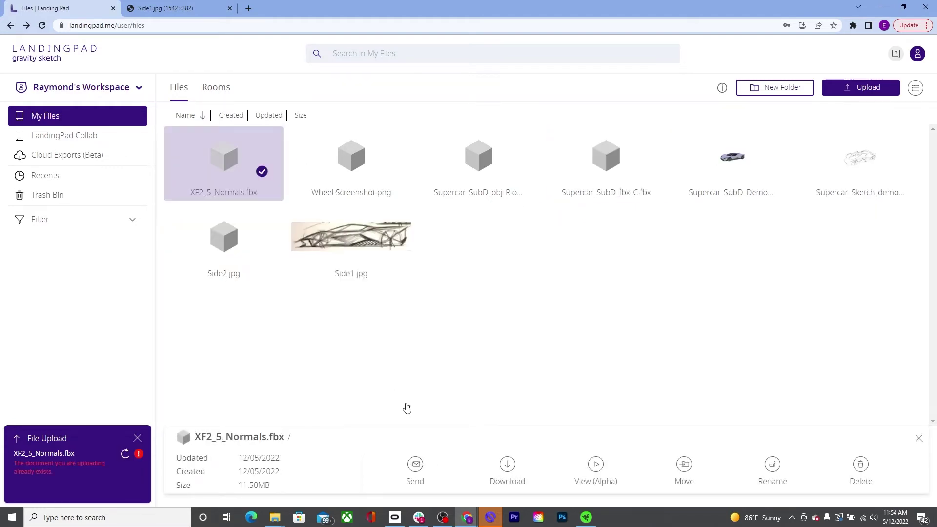
pyautogui.click(358, 162)
pyautogui.doubleClick(357, 162)
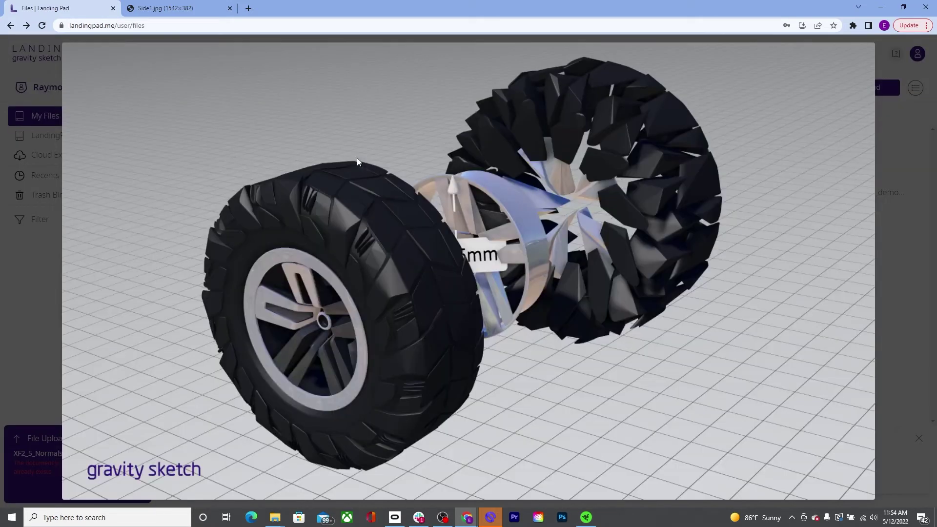
# Close the wheel preview, toggle My Files between list and grid, and show file-type filters
pyautogui.click(878, 307)
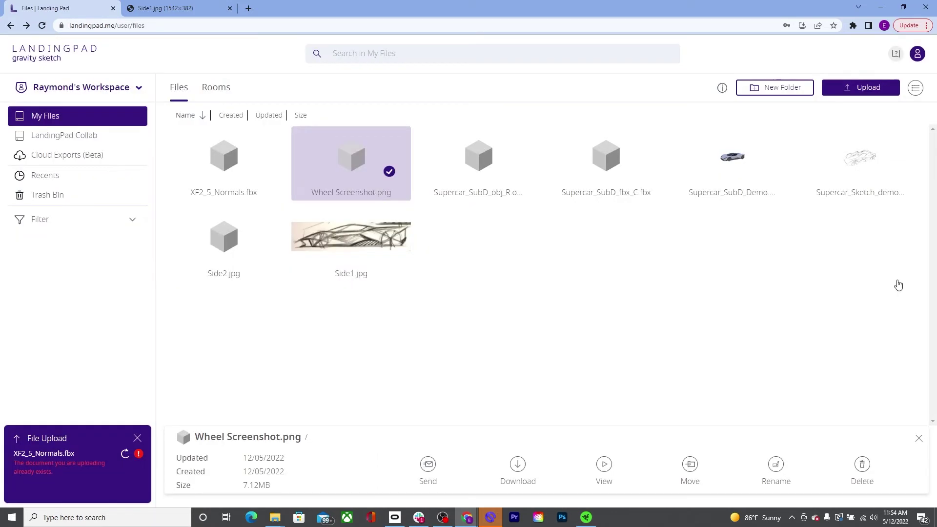
pyautogui.click(916, 88)
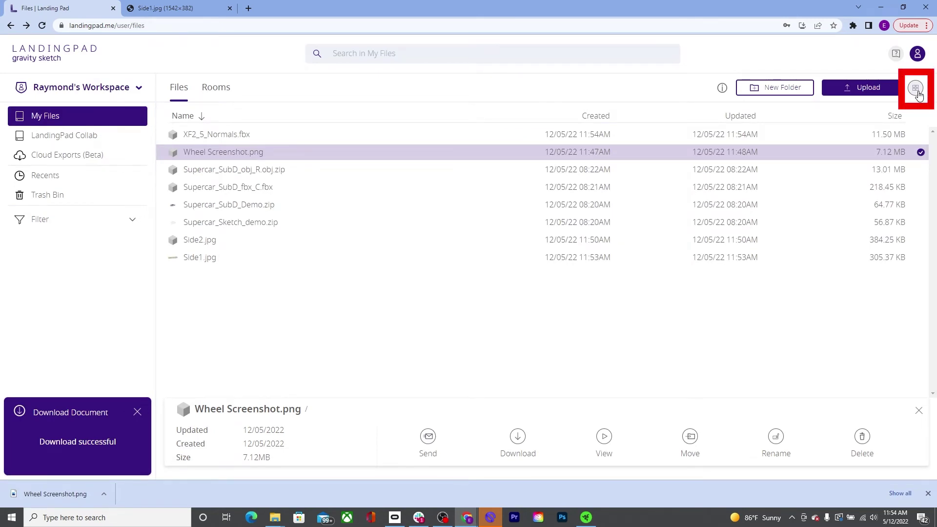
pyautogui.click(916, 90)
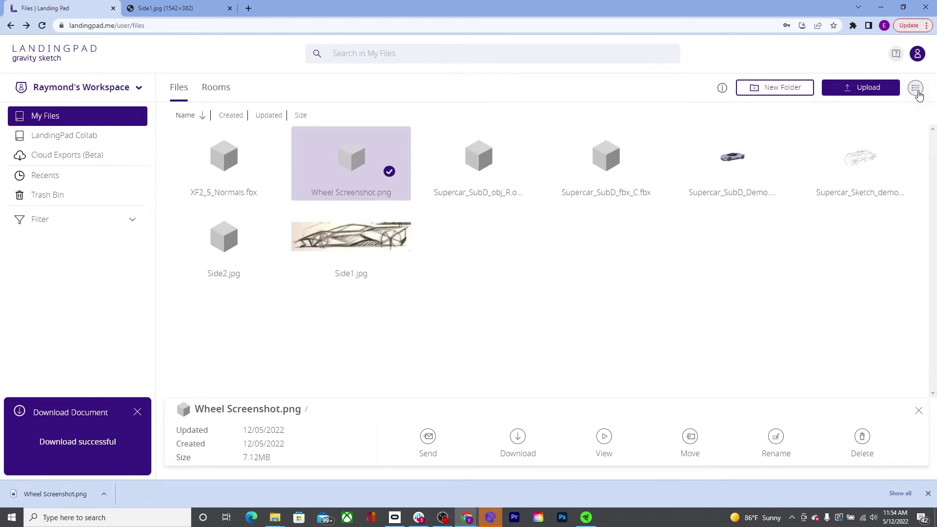
pyautogui.click(916, 90)
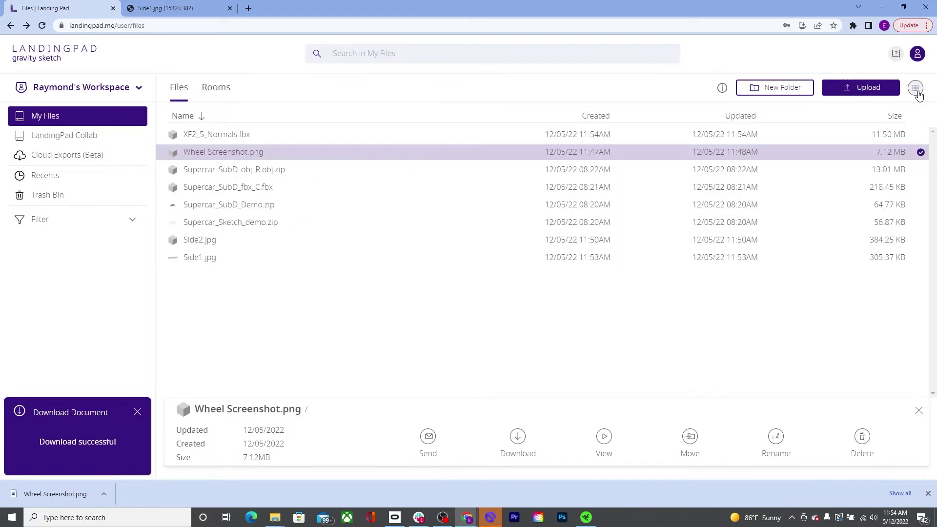
pyautogui.click(917, 89)
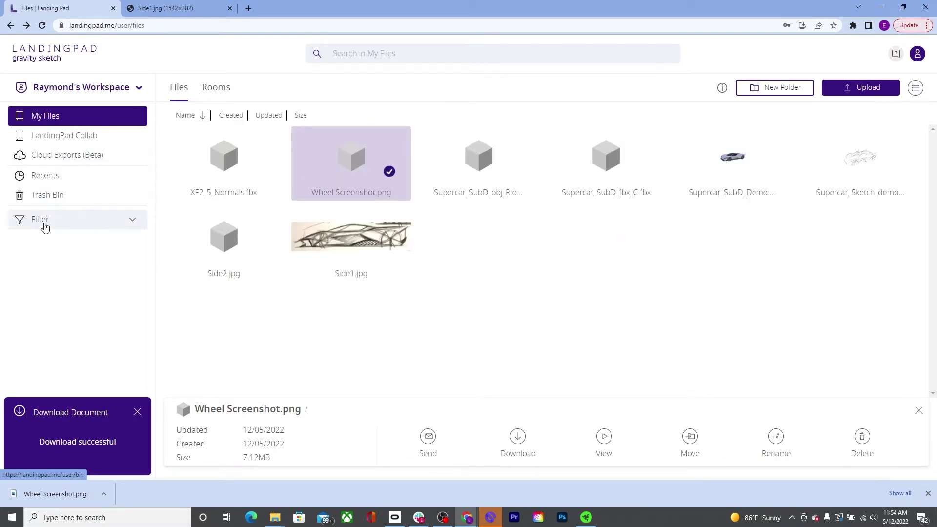
pyautogui.click(45, 224)
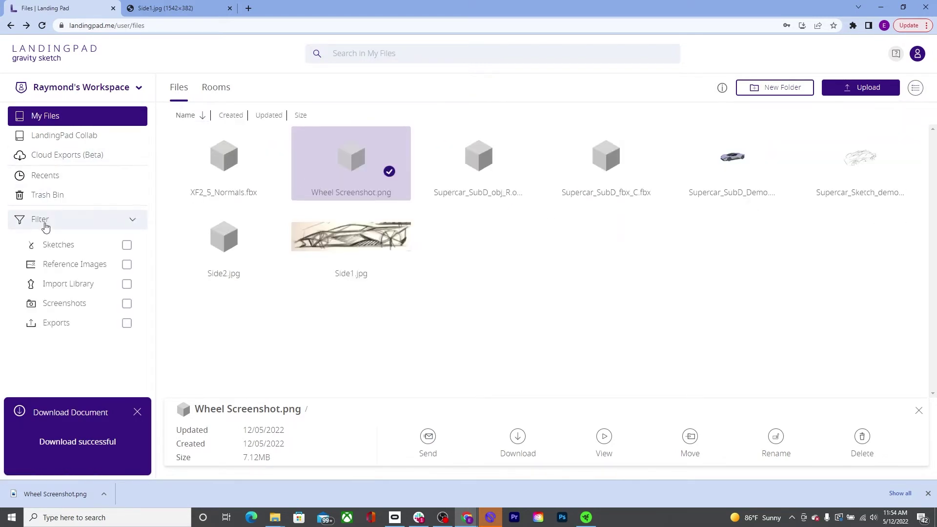
# Filter My Files to show only Reference Images
pyautogui.click(127, 247)
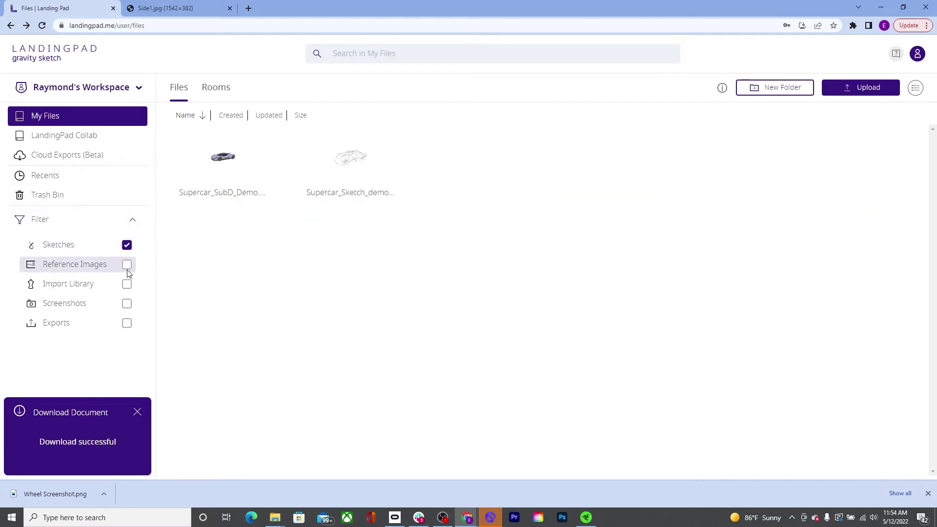
pyautogui.click(126, 266)
pyautogui.click(127, 246)
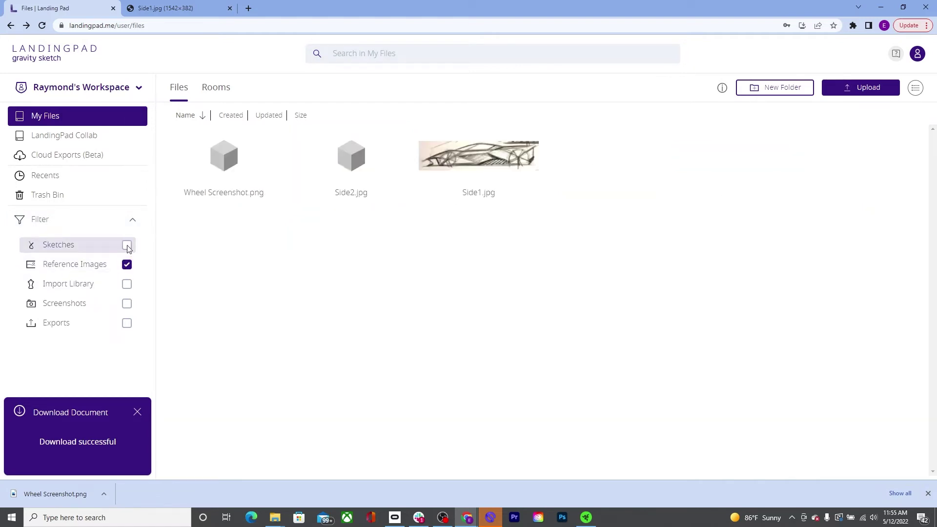
# View recent files, then switch back to the personal workspace from the workspace list
pyautogui.click(89, 184)
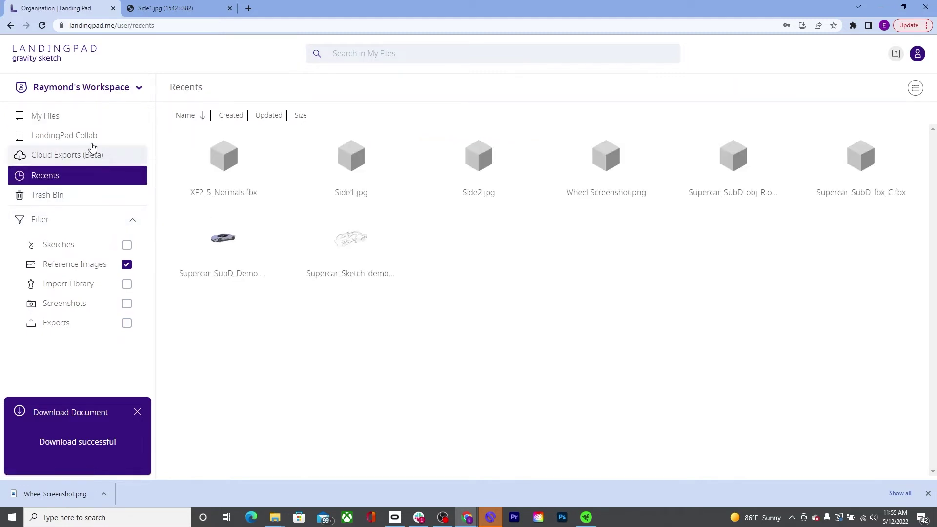
pyautogui.click(79, 88)
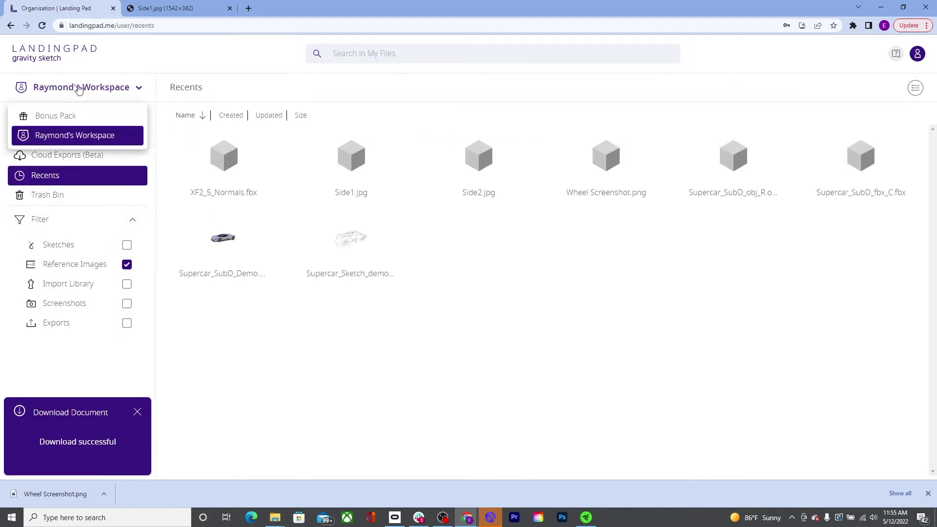
pyautogui.click(80, 135)
pyautogui.click(73, 93)
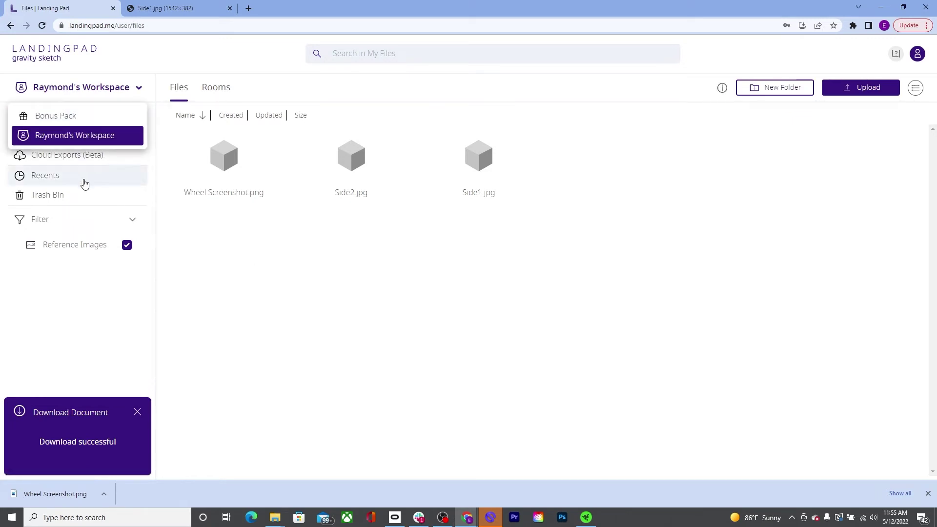
pyautogui.click(81, 116)
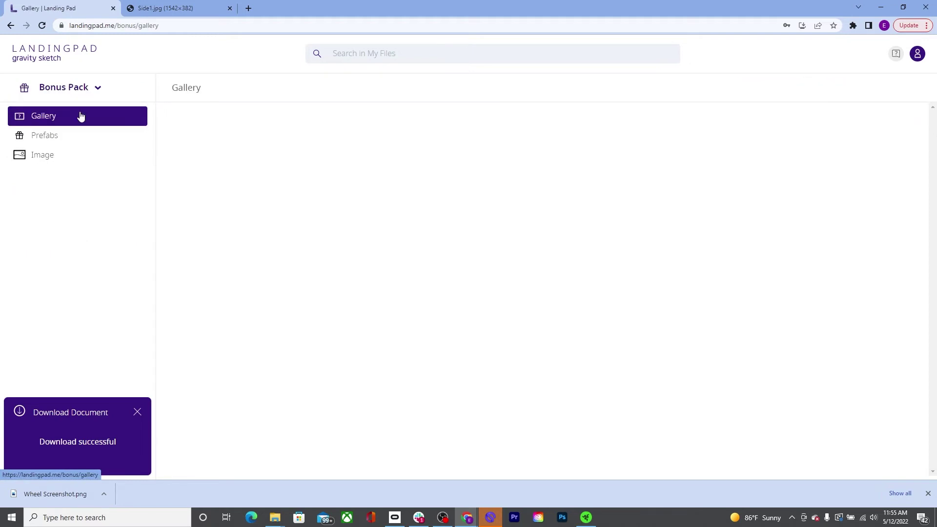
pyautogui.scroll(-2, 525, 234)
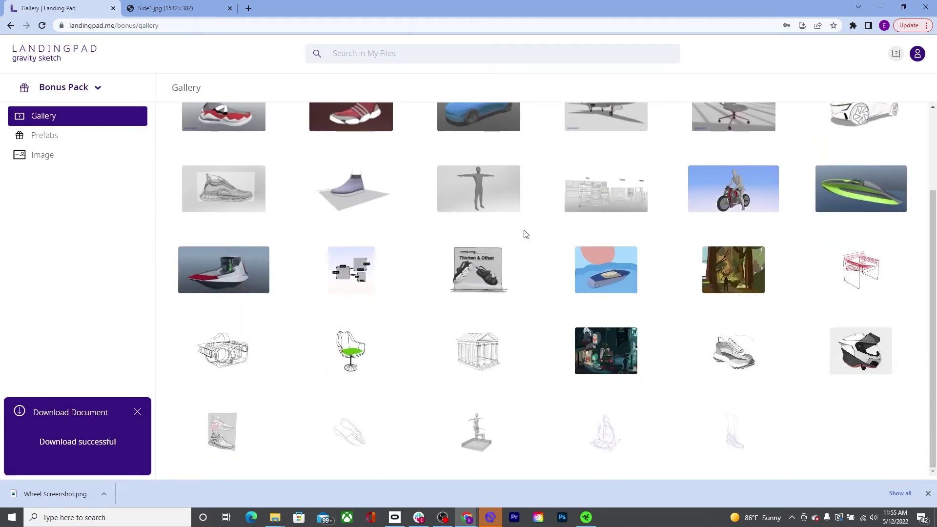
pyautogui.scroll(2, 524, 234)
pyautogui.scroll(-2, 524, 235)
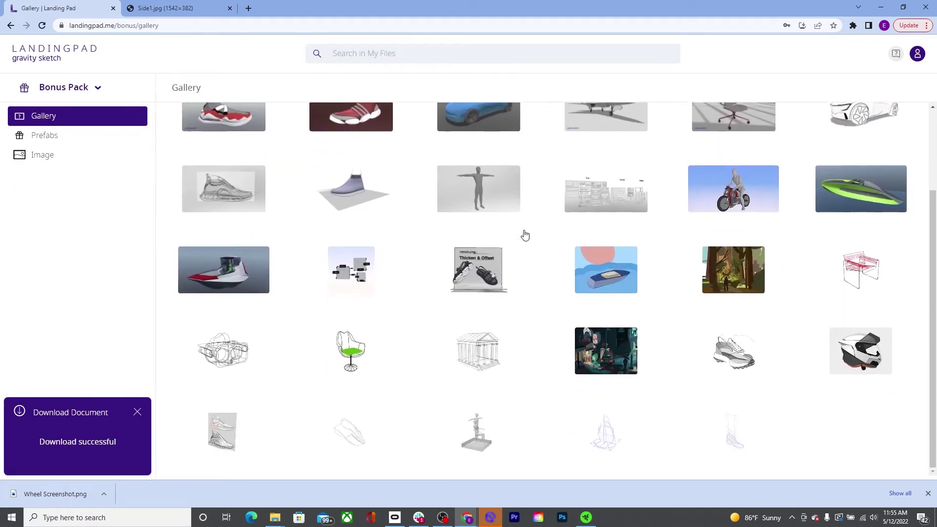
pyautogui.click(82, 138)
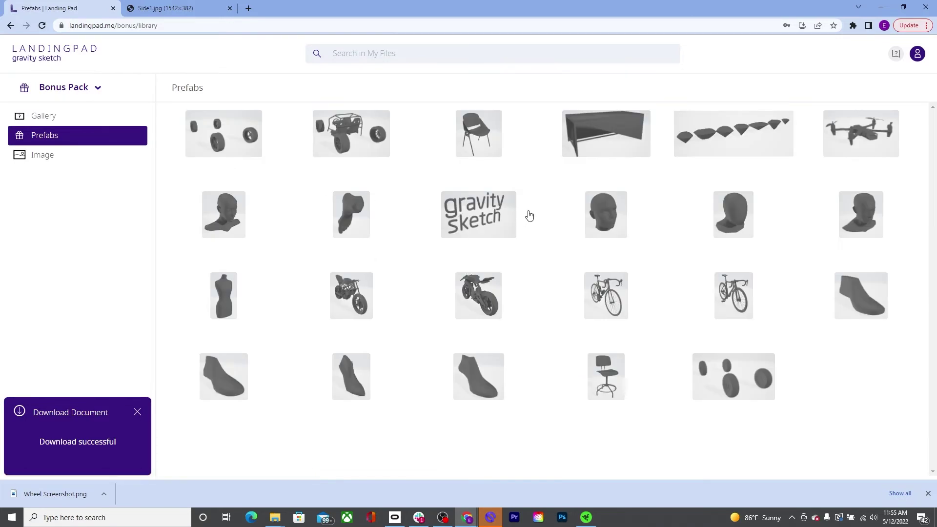
pyautogui.click(49, 90)
pyautogui.click(51, 140)
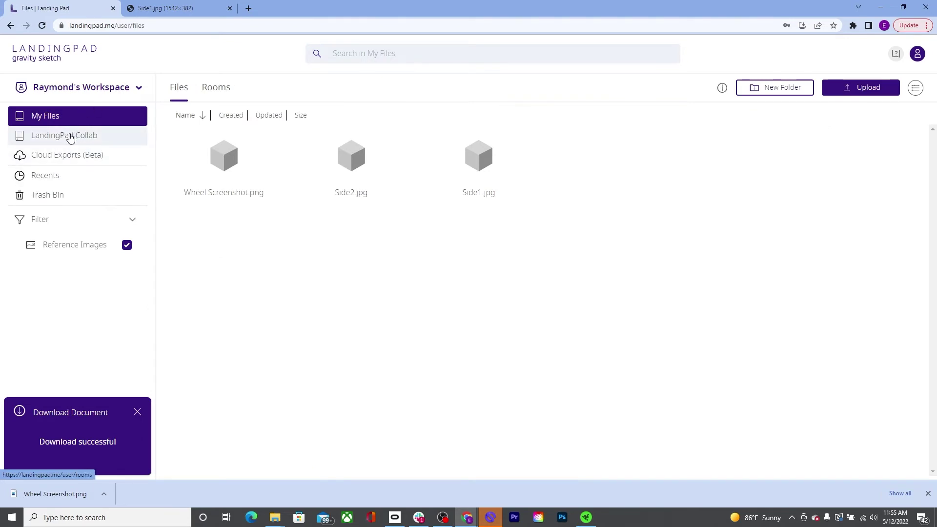
pyautogui.click(69, 138)
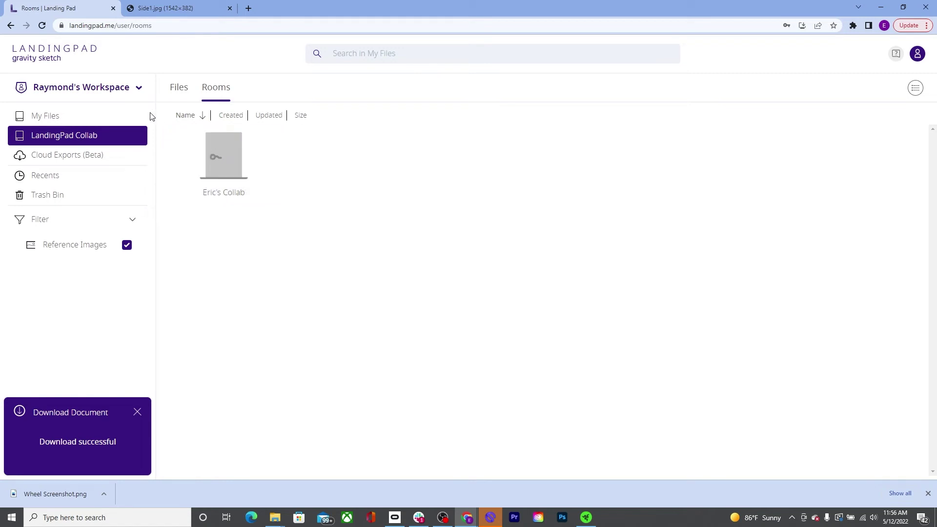
pyautogui.click(59, 118)
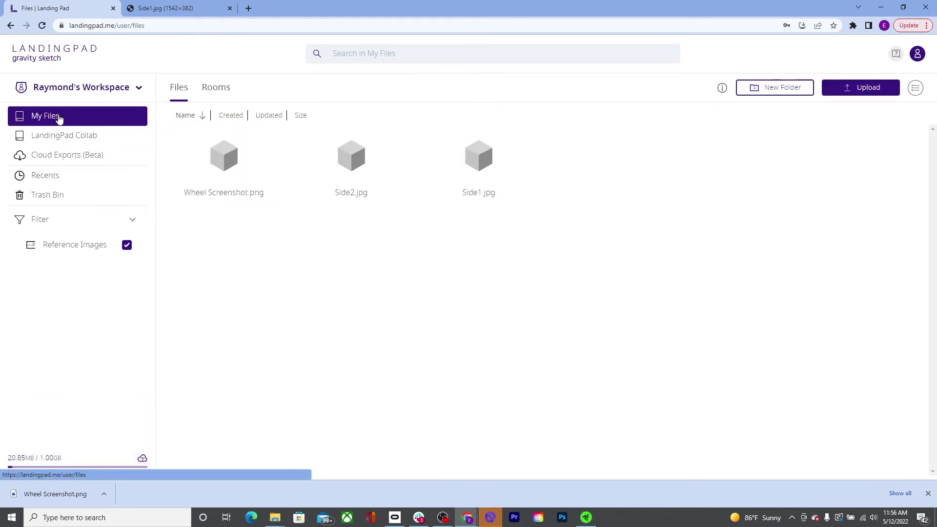
# Clear the Reference Images filter, download Wheel Screenshot.png, and open the downloaded image
pyautogui.click(127, 246)
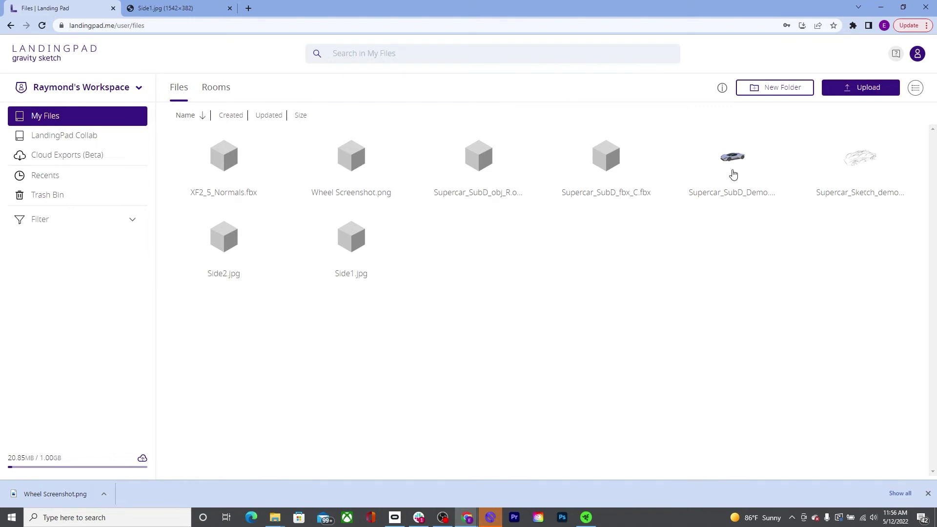
pyautogui.click(360, 173)
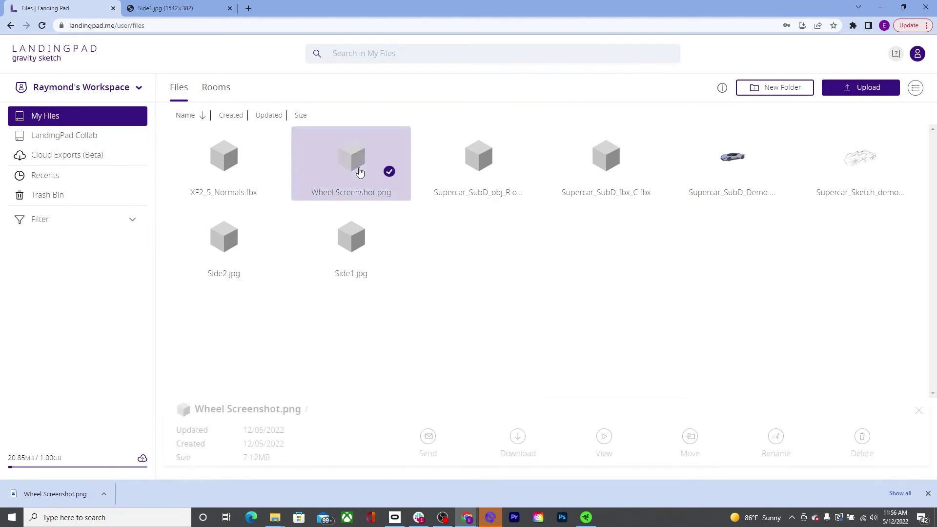
pyautogui.click(517, 439)
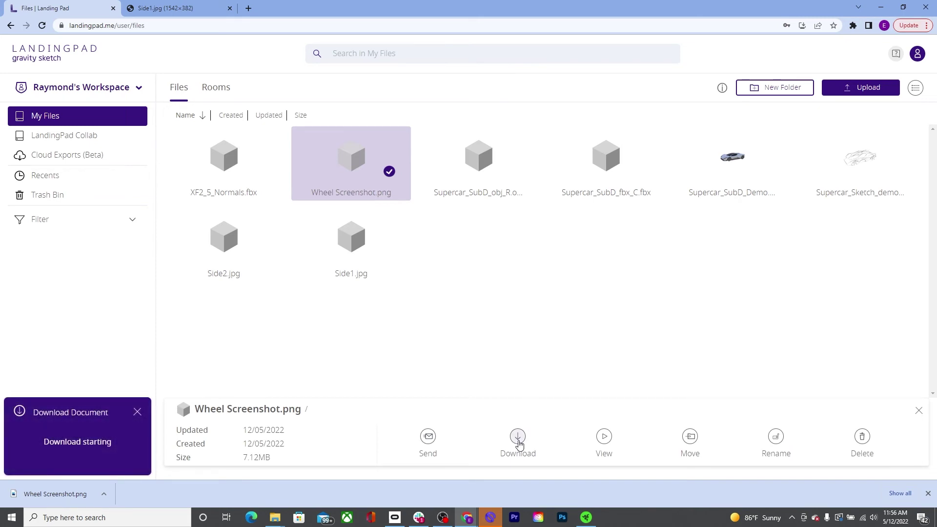
pyautogui.click(65, 489)
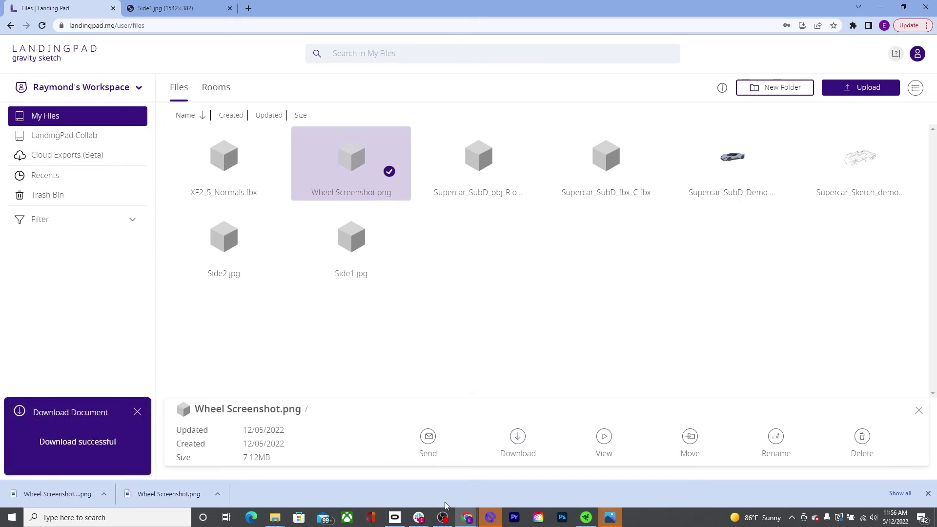
pyautogui.click(612, 519)
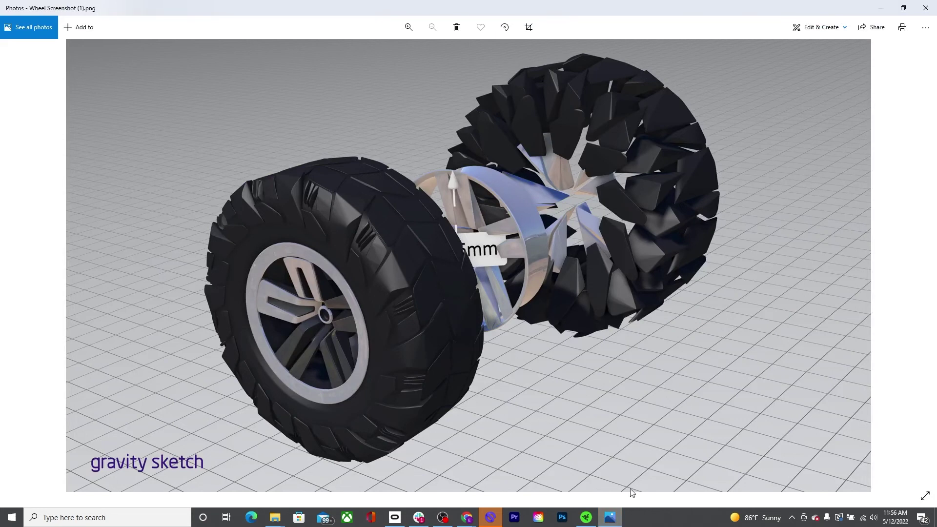
# Close the Photos viewer showing Wheel Screenshot (1).png
pyautogui.click(926, 7)
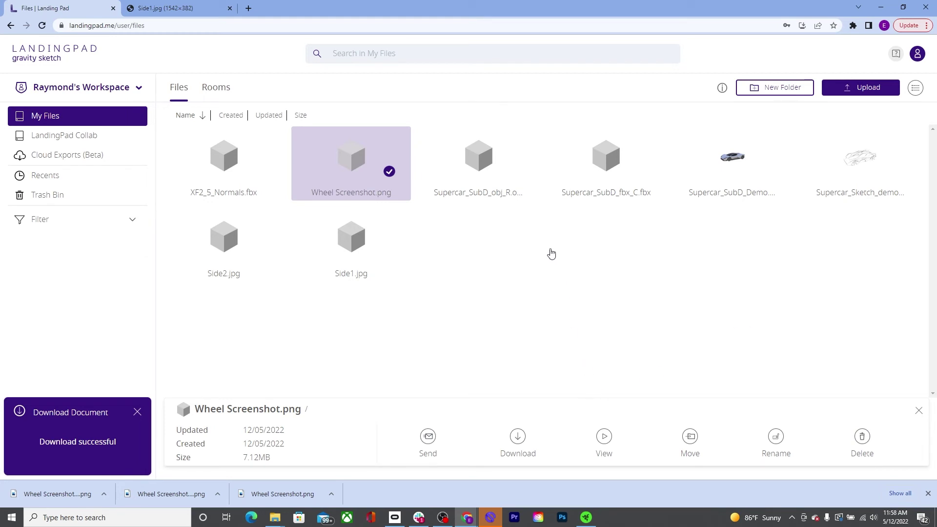
# Open Supercar_Sketch_demo.zip in the Web Inspector and snap the car to a side view
pyautogui.click(871, 163)
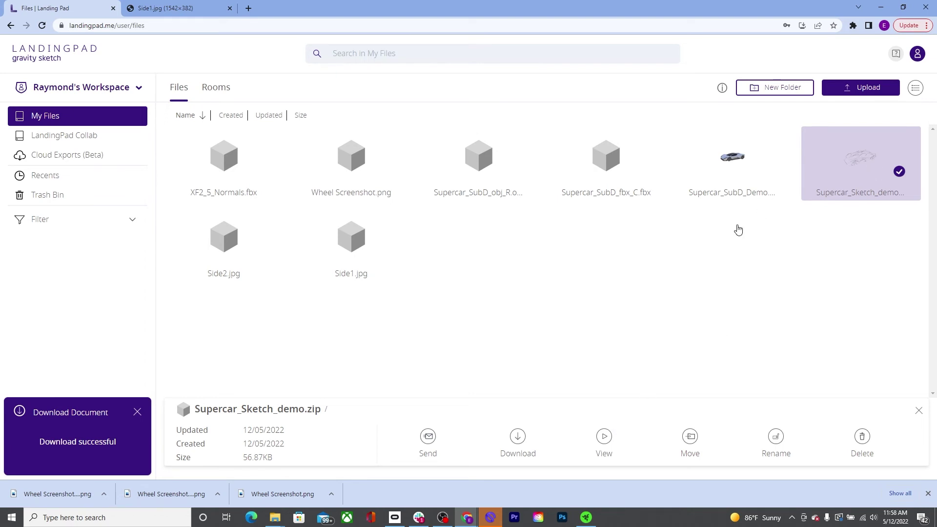
pyautogui.click(604, 440)
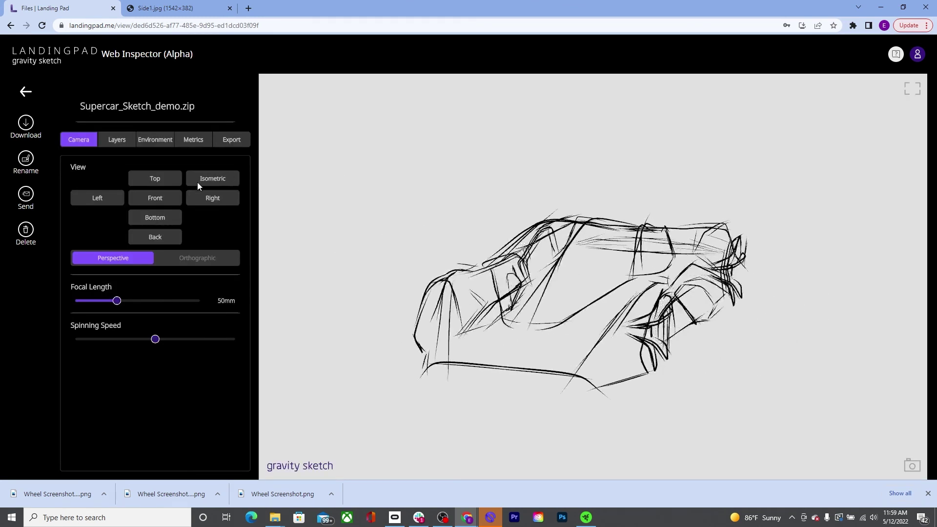
pyautogui.click(155, 197)
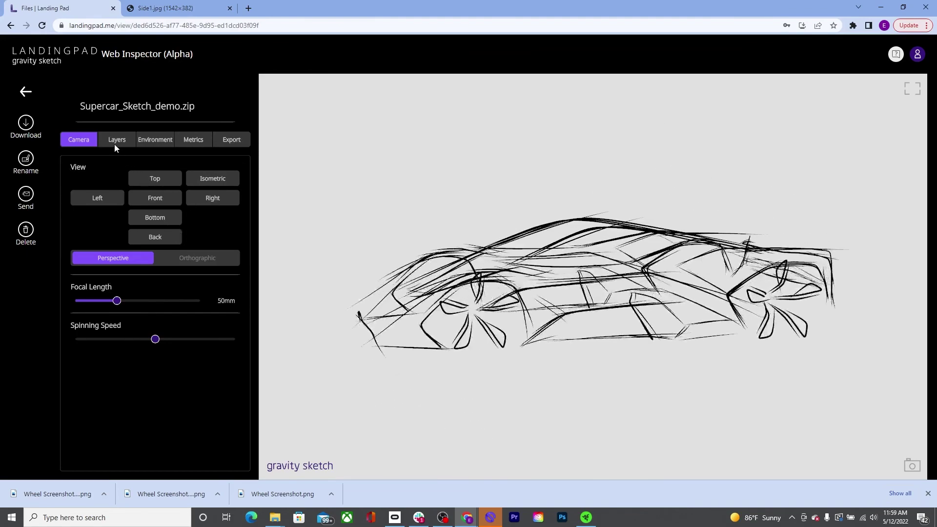
# Browse the sketch's Layers, Environment, Metrics and Export tabs
pyautogui.click(114, 143)
pyautogui.click(155, 139)
pyautogui.scroll(-1, 176, 242)
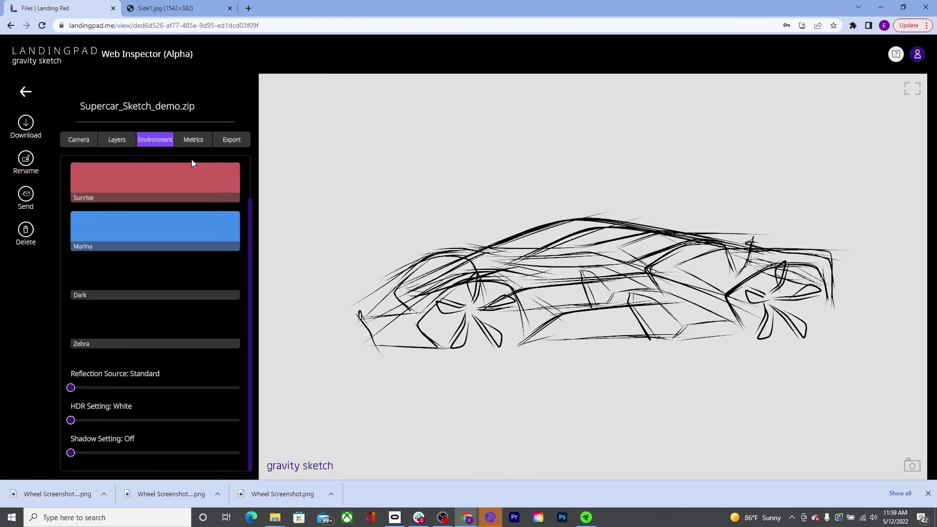
pyautogui.click(195, 141)
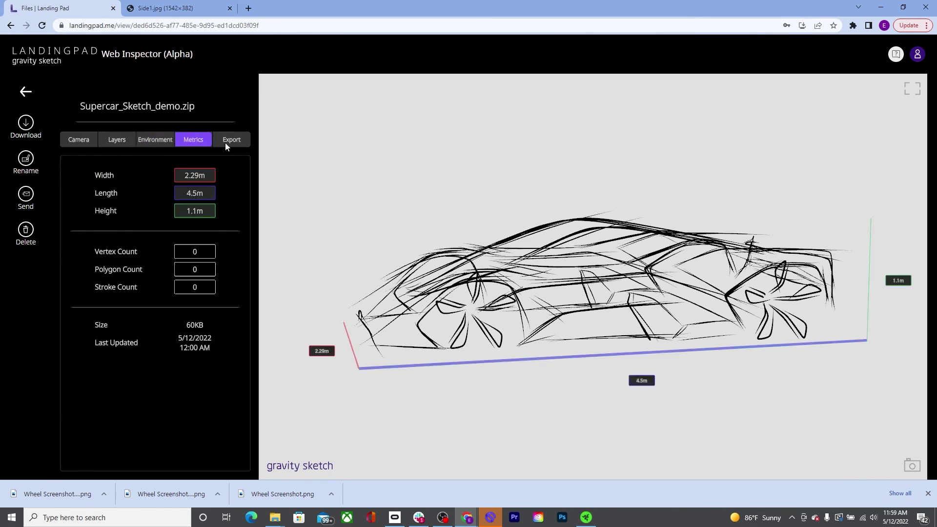
pyautogui.click(232, 139)
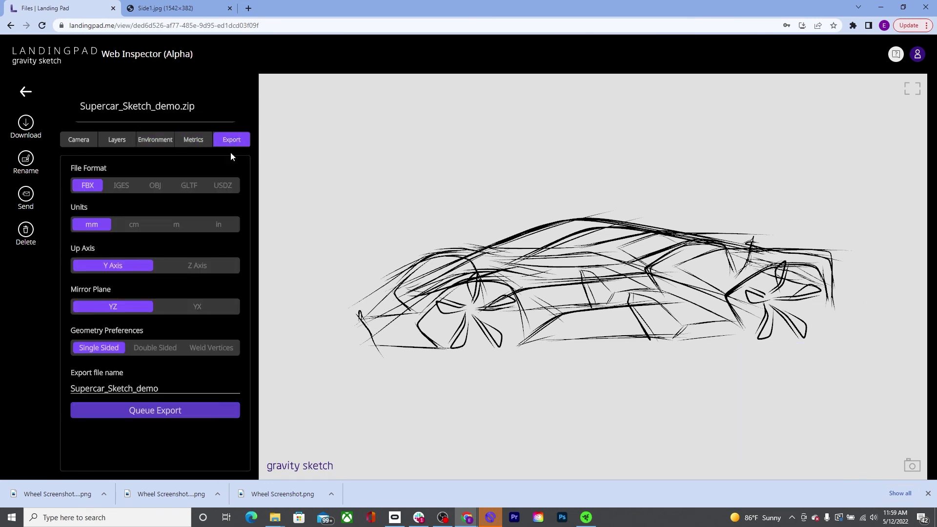